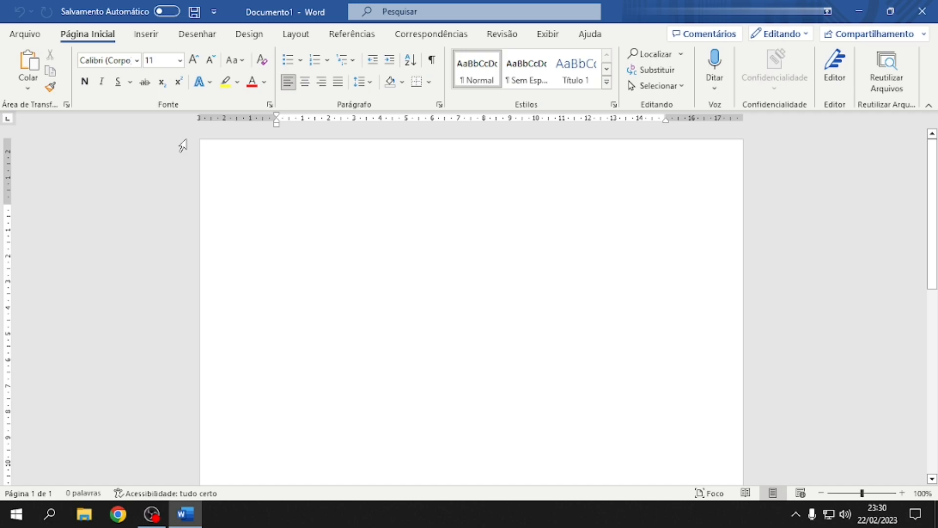
End the greeting sentence with a period after 'concursos' and select it
key("ctrl+a")
key("End")
type(".")
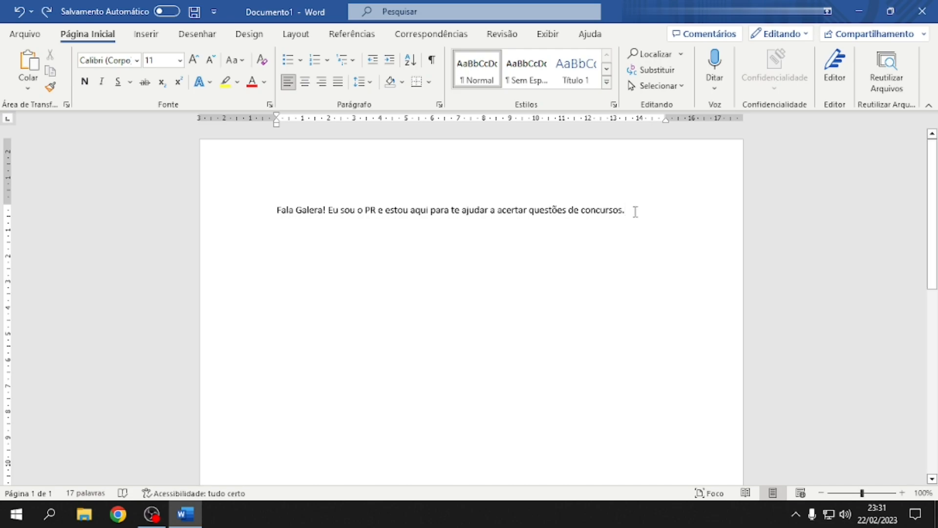
left_click_drag(636, 212, 276, 211)
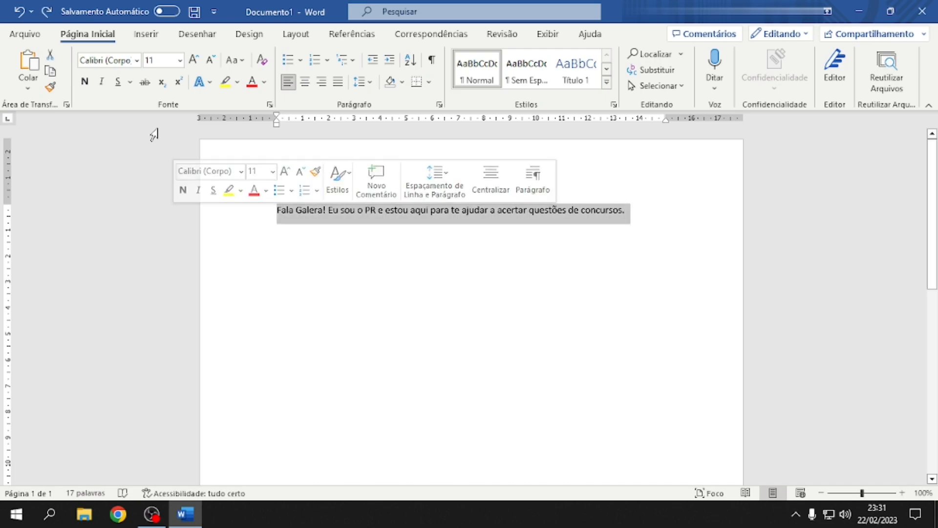
Format the sentence as Arial, size 12, blue and bold
left_click(139, 60)
left_click(123, 156)
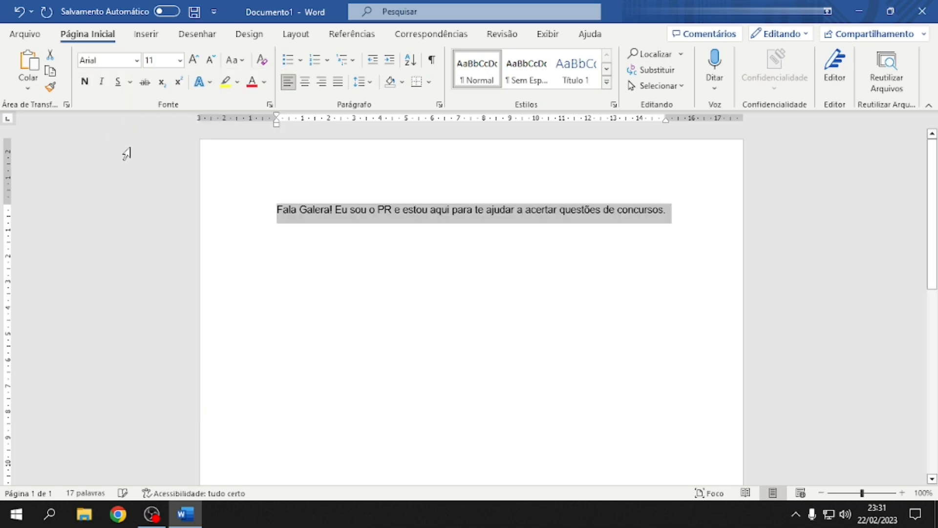
left_click(180, 60)
left_click(164, 140)
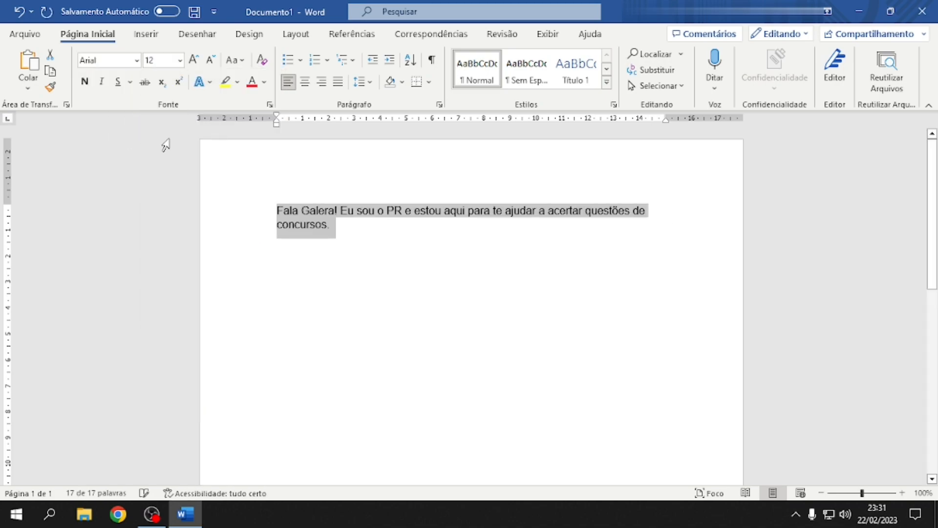
left_click(264, 82)
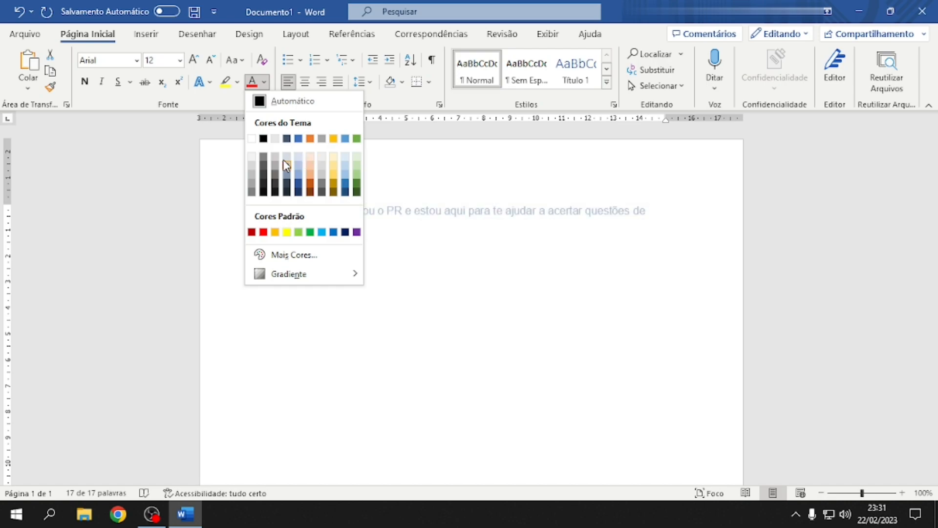
left_click(299, 140)
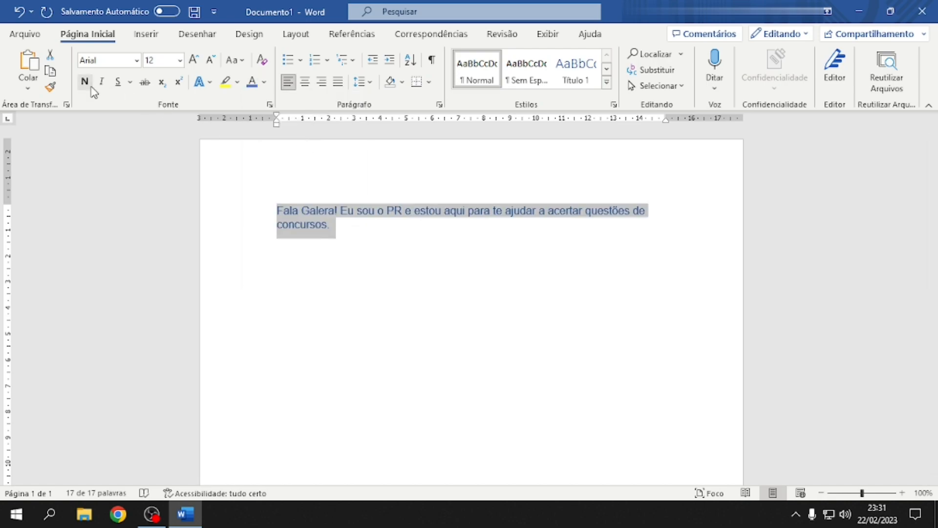
left_click(84, 83)
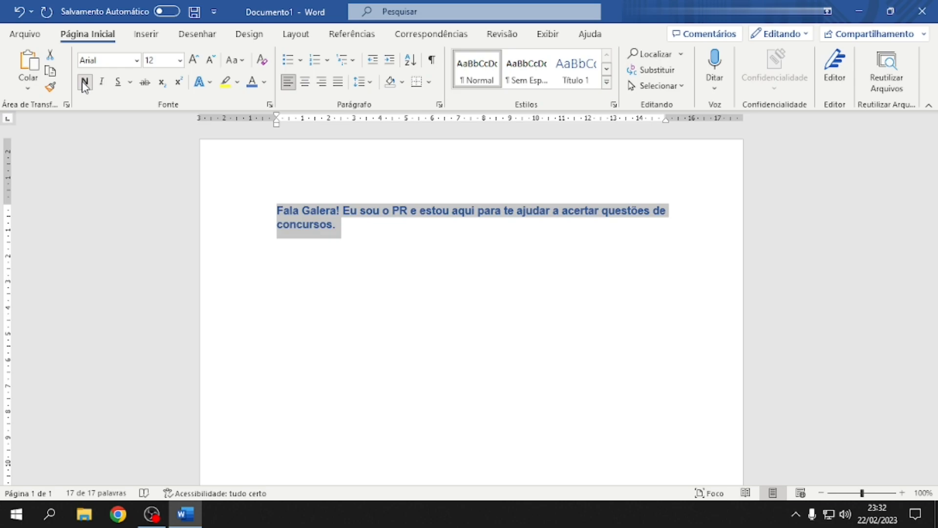
left_click(85, 84)
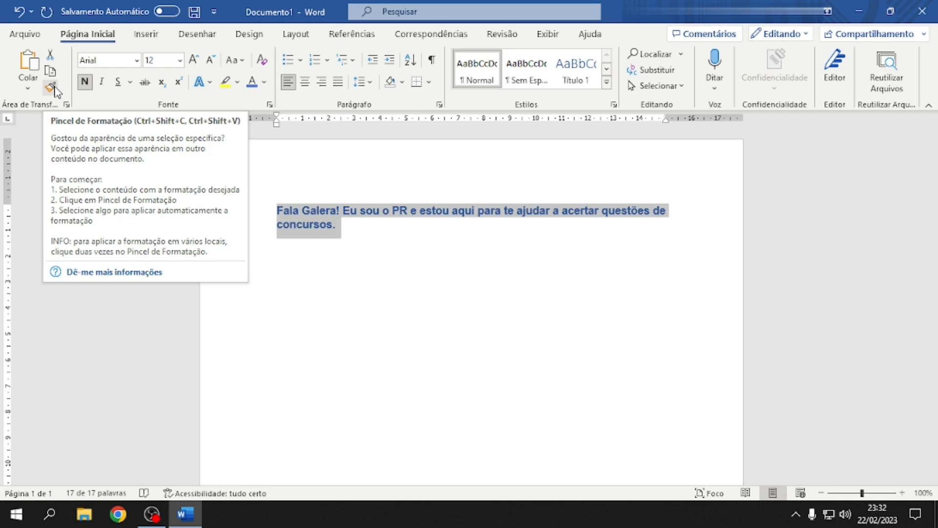
Paste a copy of the greeting sentence as a new paragraph below it
key("Right")
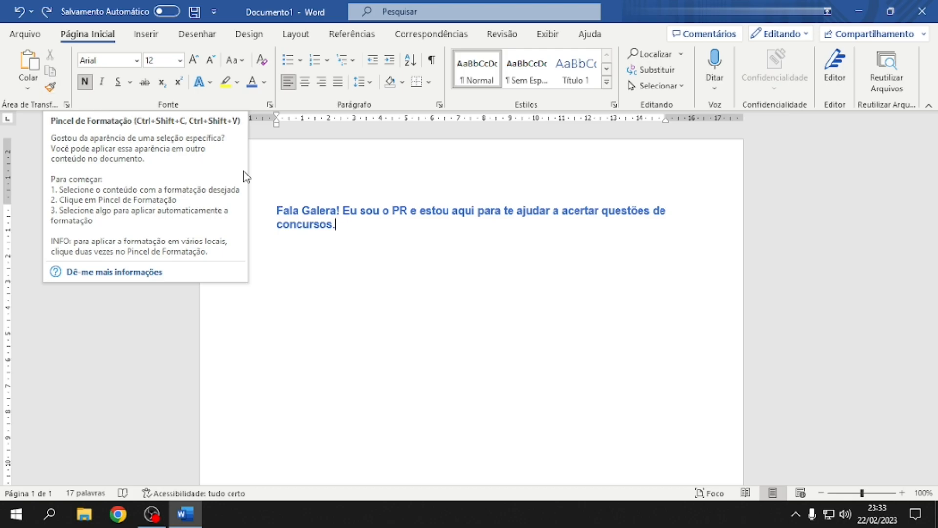
left_click_drag(337, 223, 272, 209)
key("ctrl+c")
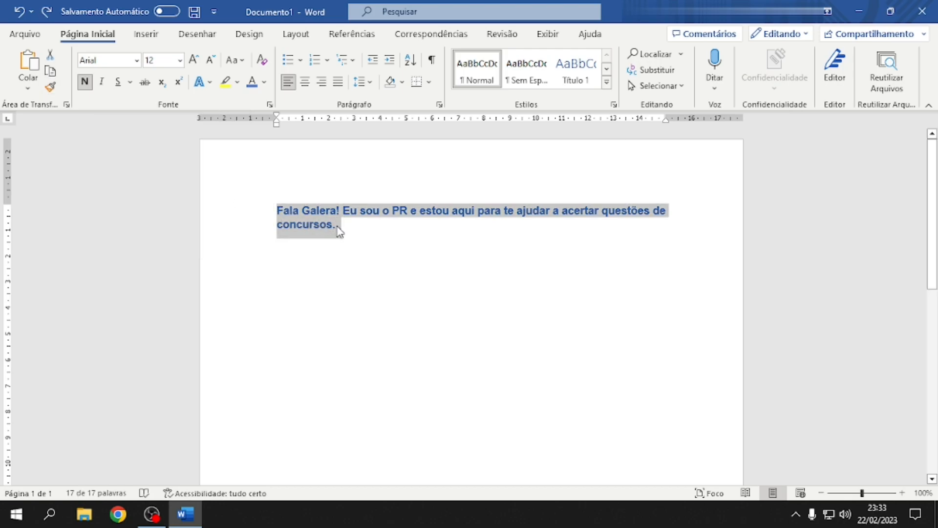
left_click(350, 225)
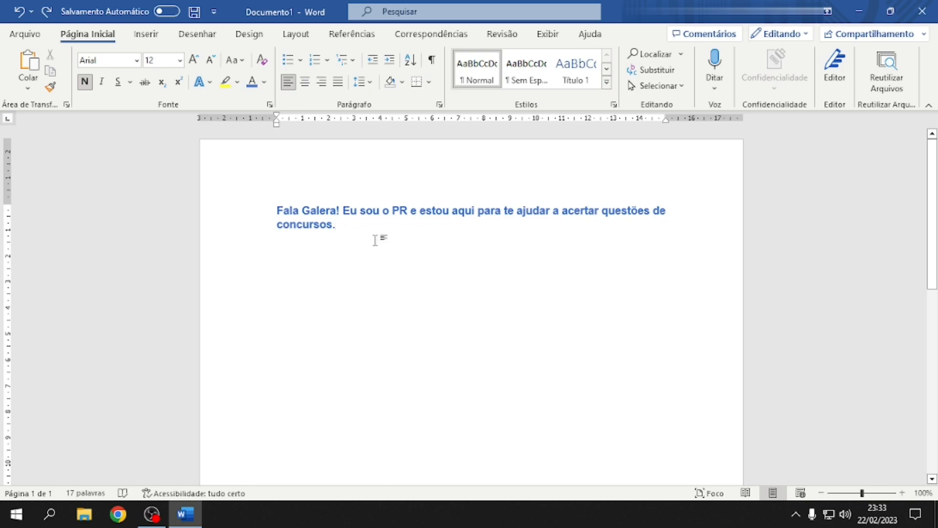
key("Return")
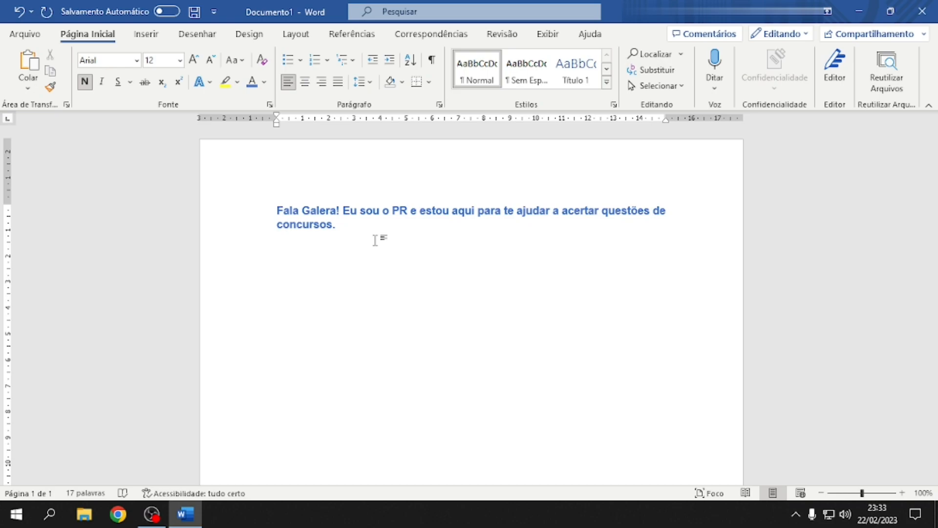
key("ctrl+v")
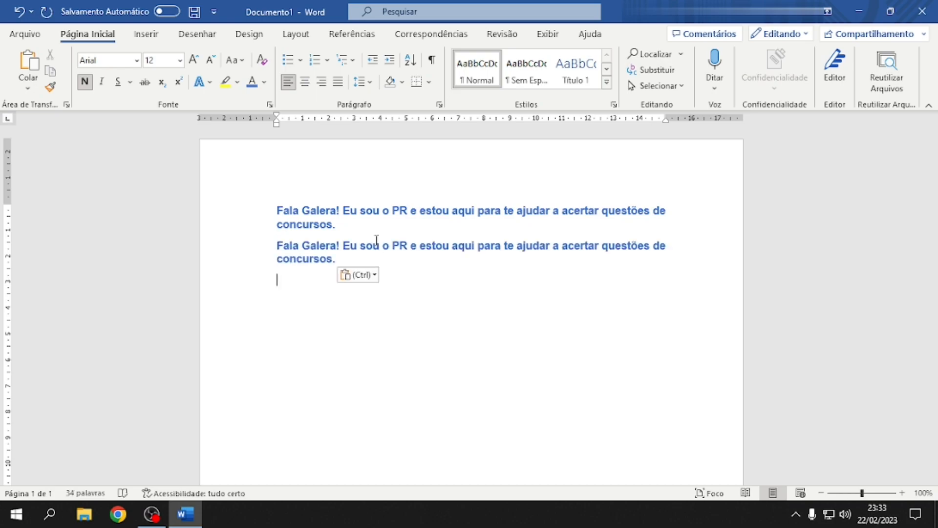
Restyle the second paragraph as plain size 10 dark green text
left_click_drag(341, 259, 258, 245)
left_click(180, 60)
left_click(161, 109)
left_click(85, 82)
left_click(264, 82)
left_click(359, 198)
Copy the first paragraph's formatting onto the second with Pincel de Formatação
left_click(454, 226)
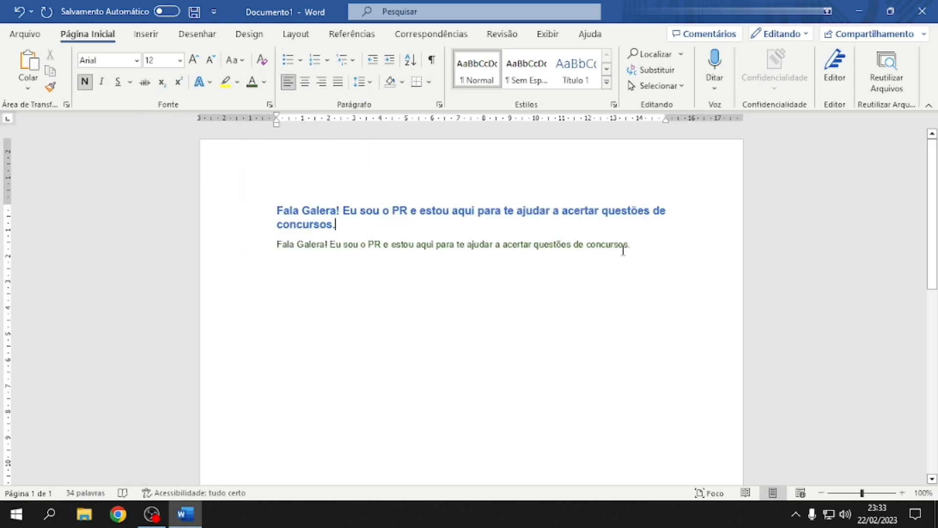
double_click(262, 210)
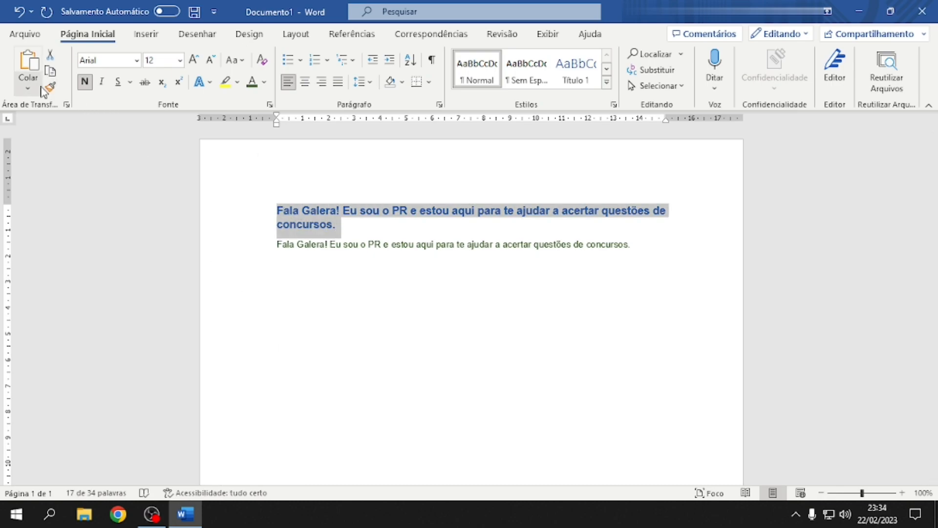
left_click(50, 88)
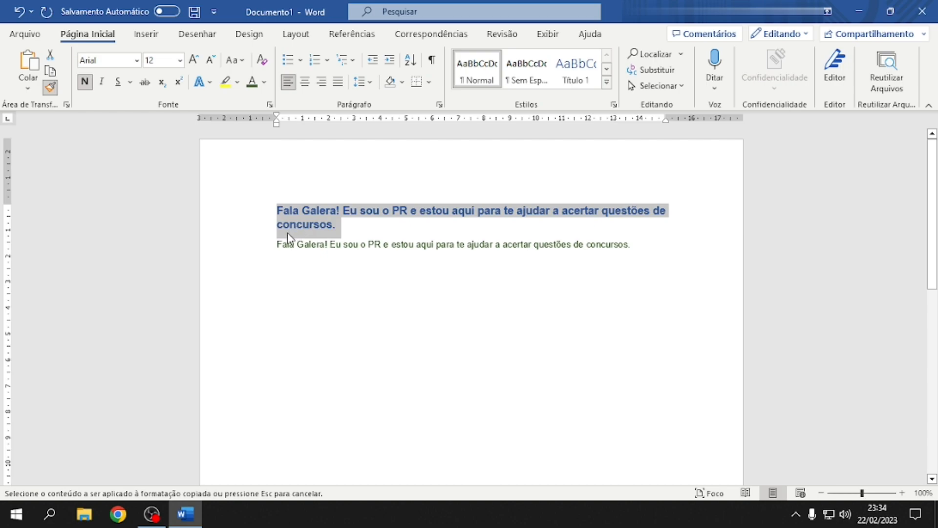
left_click_drag(268, 251, 640, 253)
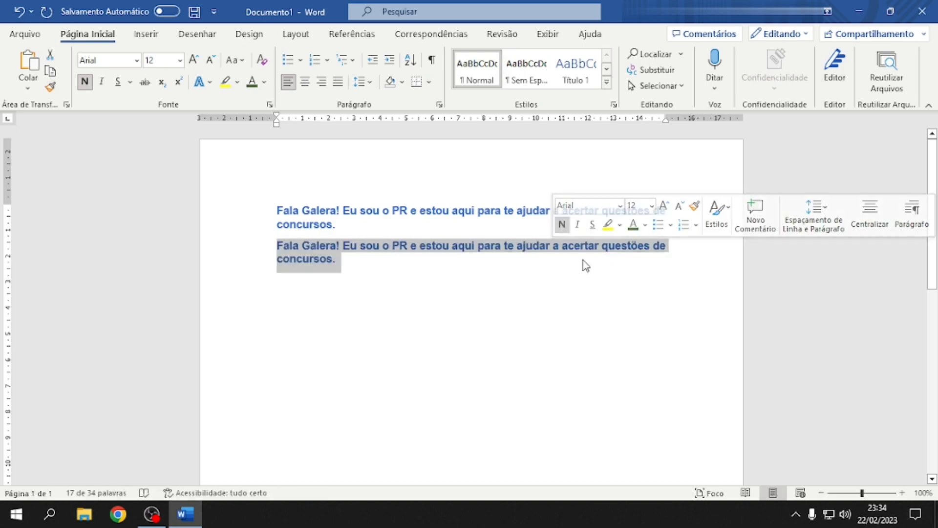
left_click(537, 262)
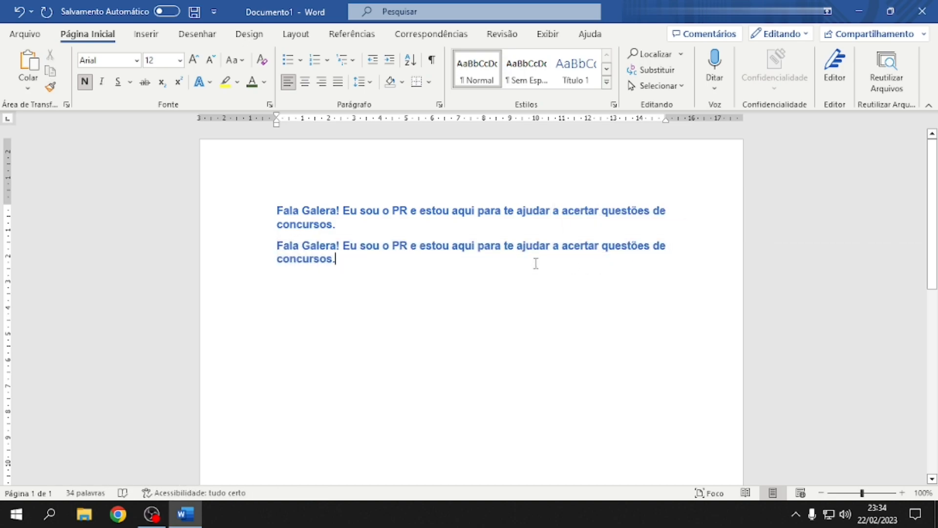
Delete the duplicate paragraph, set the text colour to Automático, and indent the first line
left_click_drag(427, 261, 356, 218)
key("Delete")
key("ctrl+a")
left_click(265, 82)
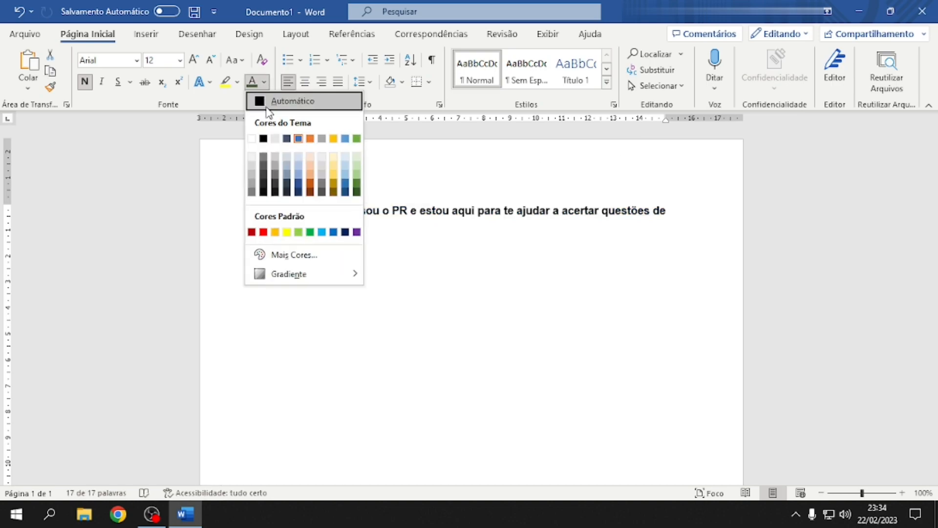
left_click(268, 107)
key("Left")
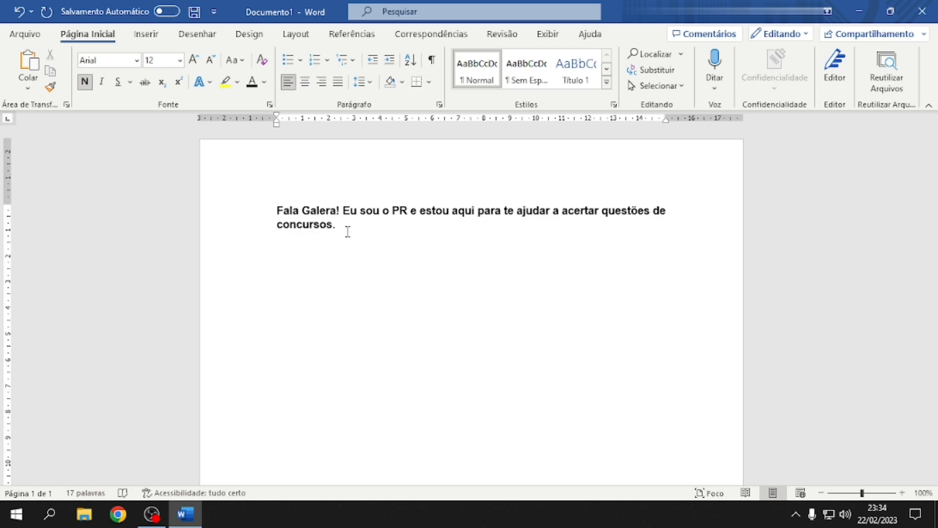
key("Tab")
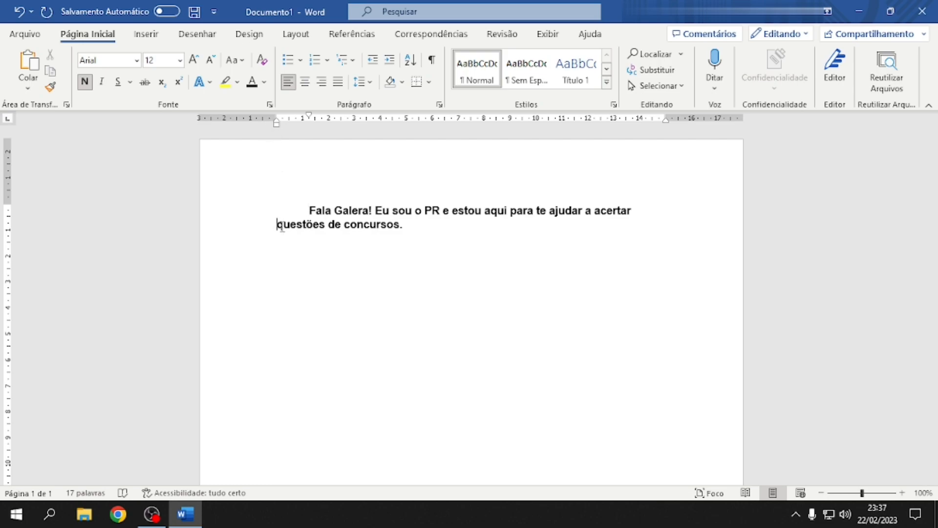
Add 'Então vem conosco e não perca nossas dicas.' as a new paragraph after 'concursos.'
left_click(428, 222)
type("Então vem conosco e não perca nossas dicas.")
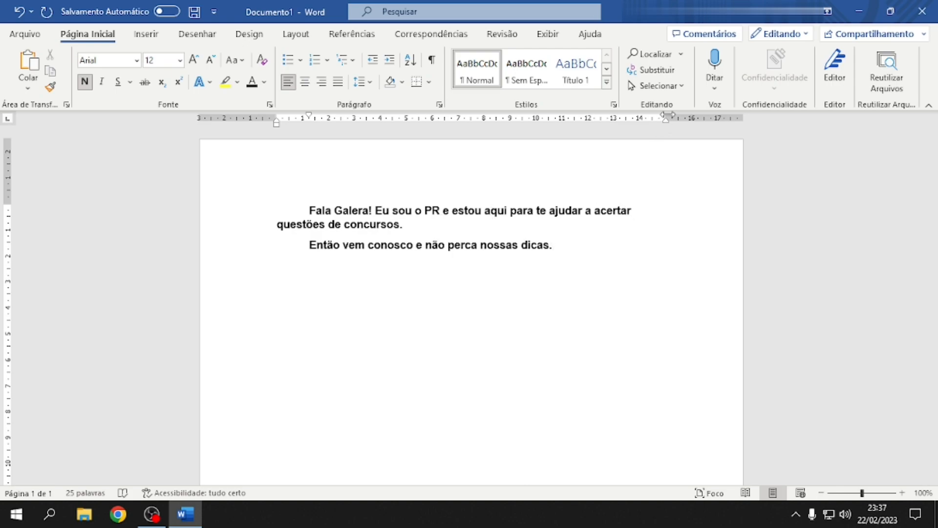
left_click_drag(668, 117, 664, 117)
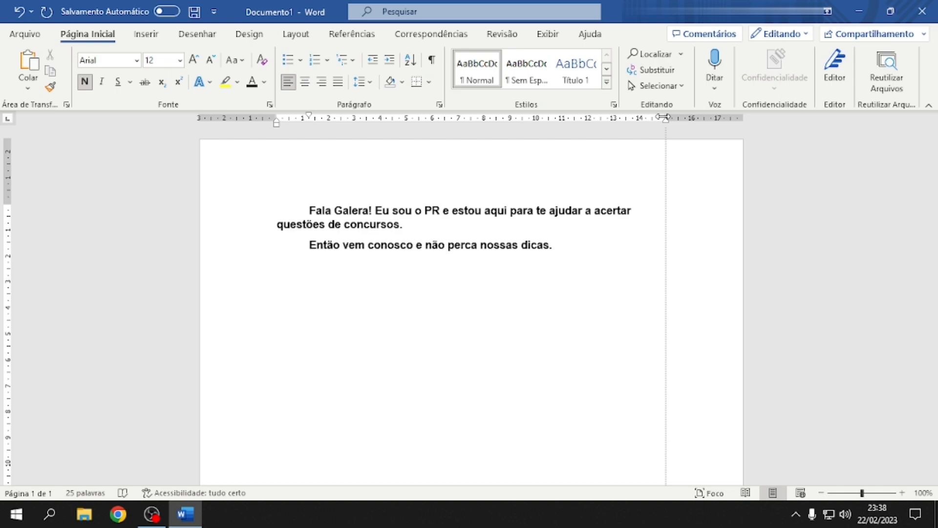
left_click_drag(664, 117, 666, 118)
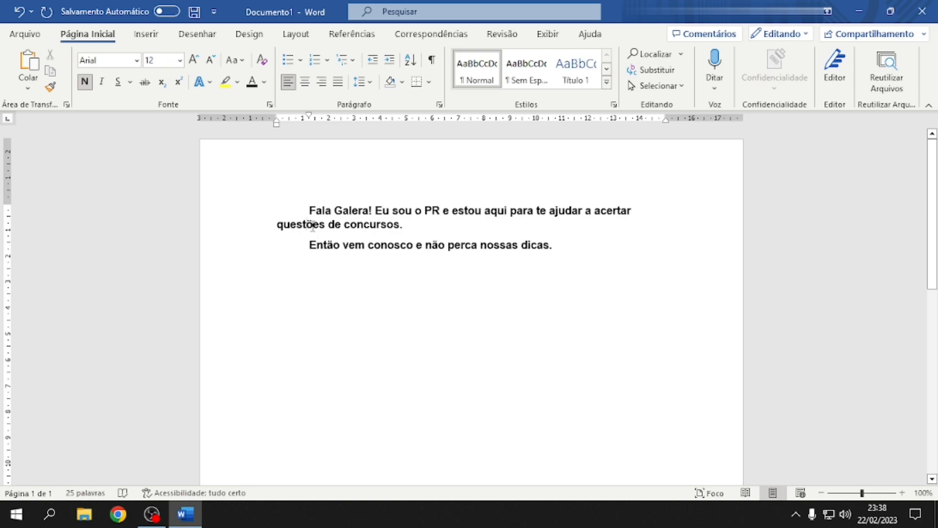
Narrow and then widen the right indent on the ruler, then select both paragraphs
left_click_drag(666, 118, 627, 118)
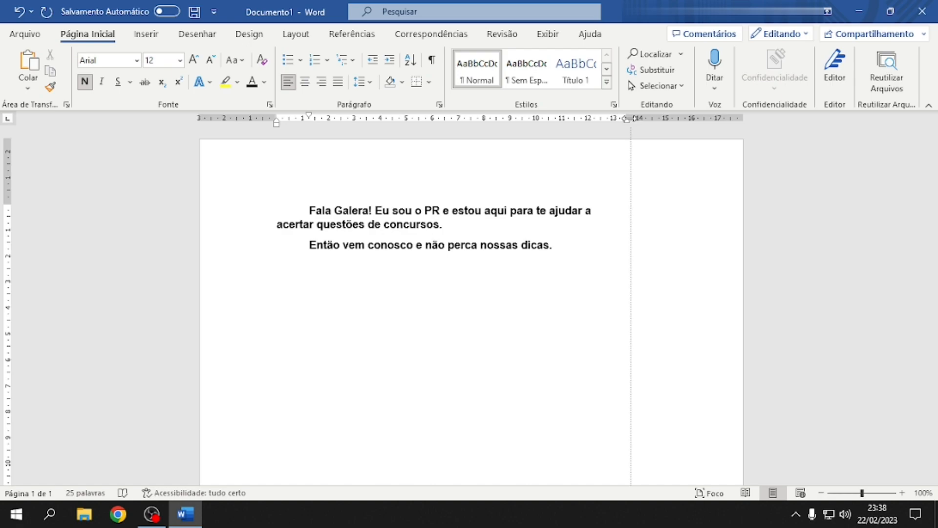
left_click_drag(628, 119, 614, 119)
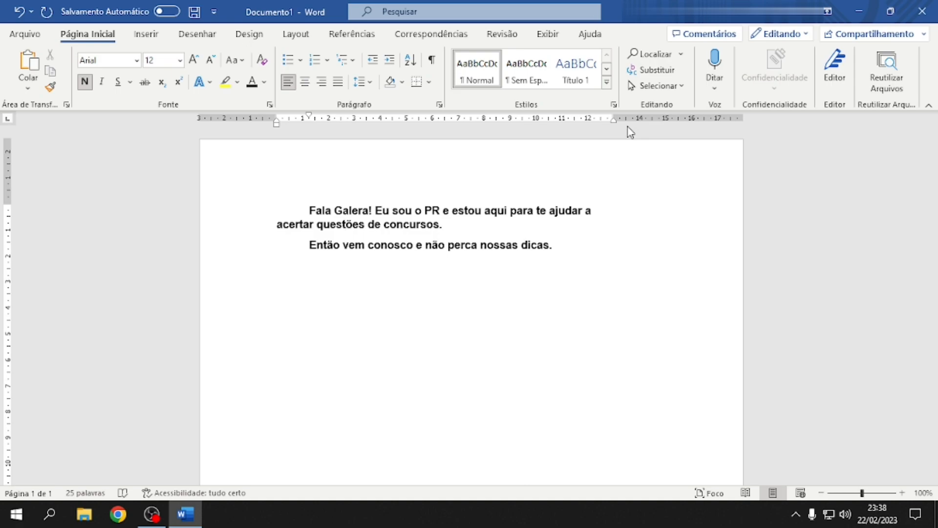
left_click_drag(615, 119, 673, 124)
left_click_drag(572, 260, 289, 187)
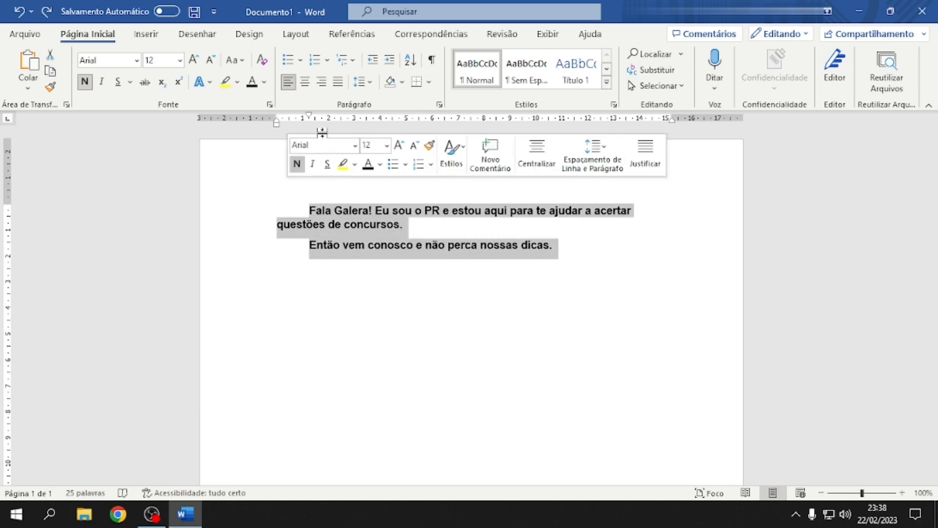
Justify both paragraphs and check where the first line now wraps
left_click(338, 83)
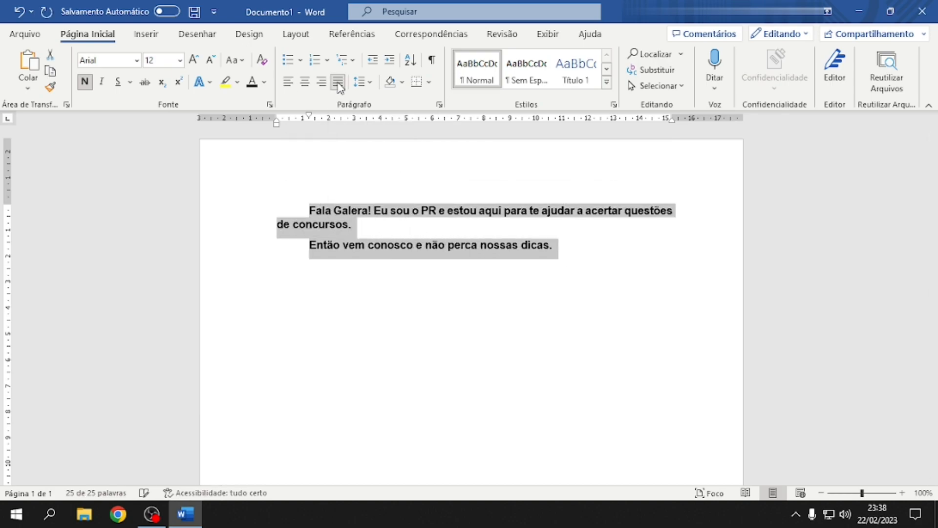
left_click(326, 224)
left_click_drag(312, 207, 669, 211)
left_click(669, 211)
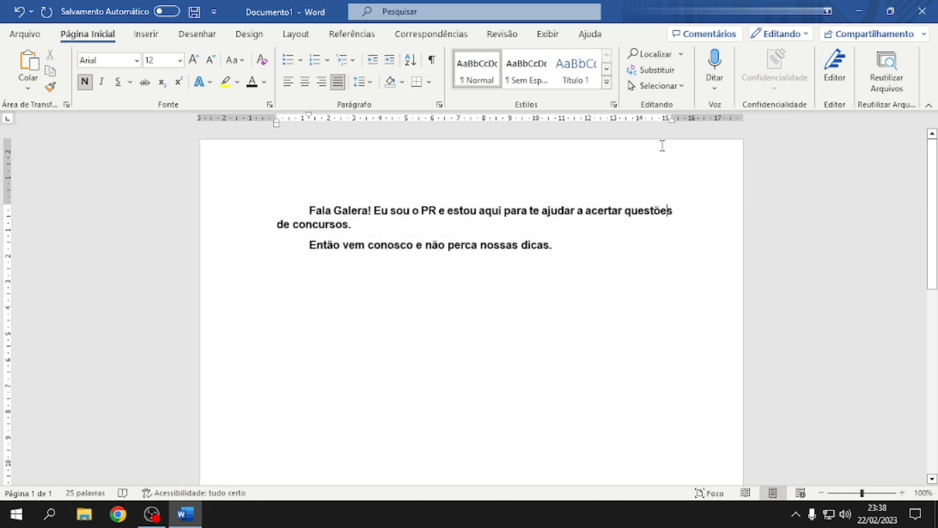
double_click(623, 214)
left_click(624, 214)
Start a new empty paragraph after 'dicas.'
left_click_drag(672, 119, 673, 118)
left_click_drag(277, 125, 277, 126)
left_click(559, 246)
key("Return")
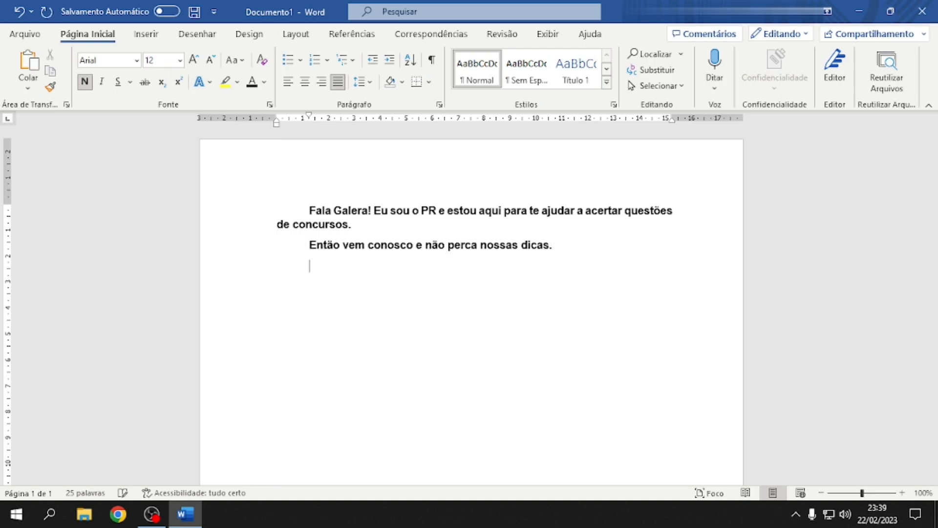
Insert a 2x2 table below the paragraphs
left_click(152, 33)
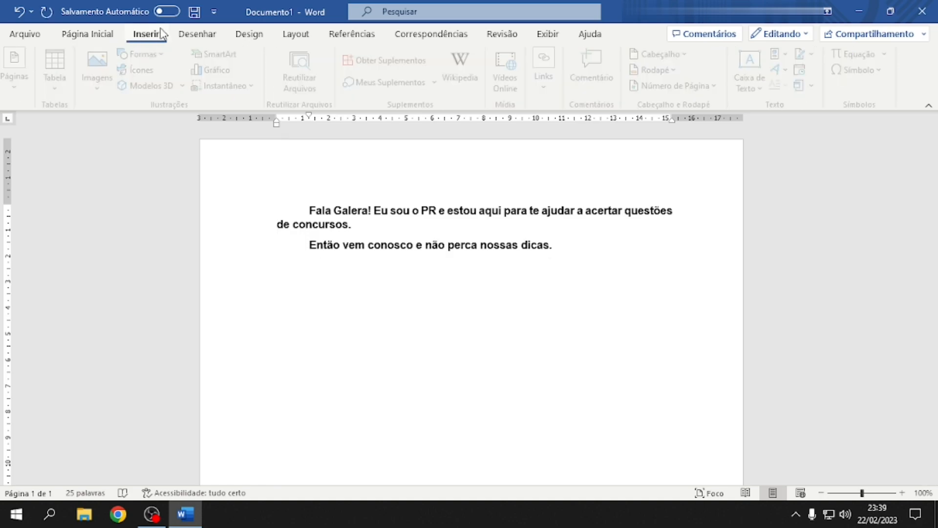
left_click(53, 71)
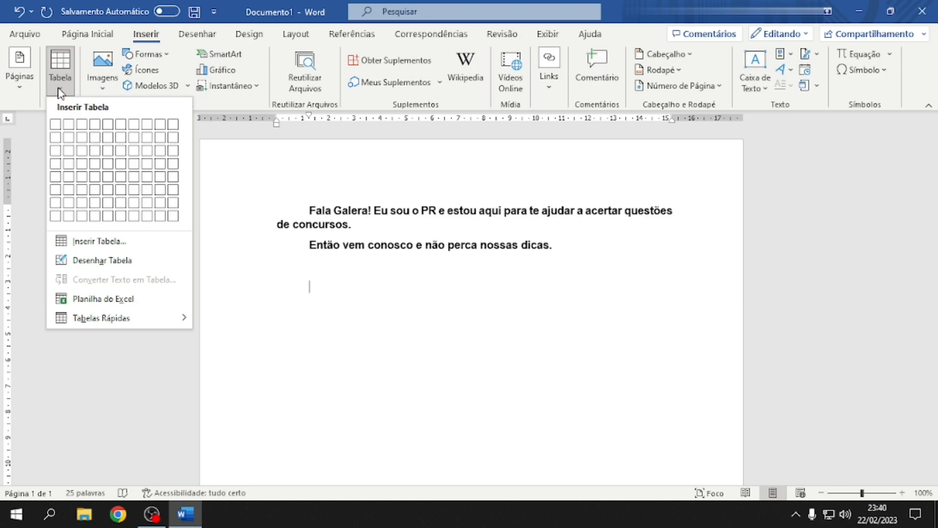
left_click(68, 138)
Fill the table with headers Aluno and Média and a row for Alice with 10
type("Aluno")
key("Tab")
type("Média")
key("Tab")
type("Alice")
key("Tab")
type("10")
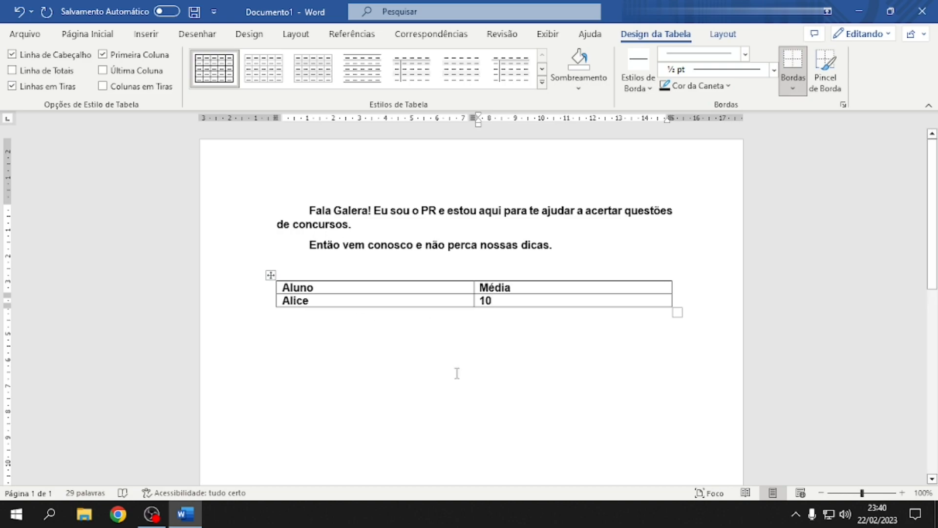
Add a third table row for João with a Média of 8
right_click(511, 301)
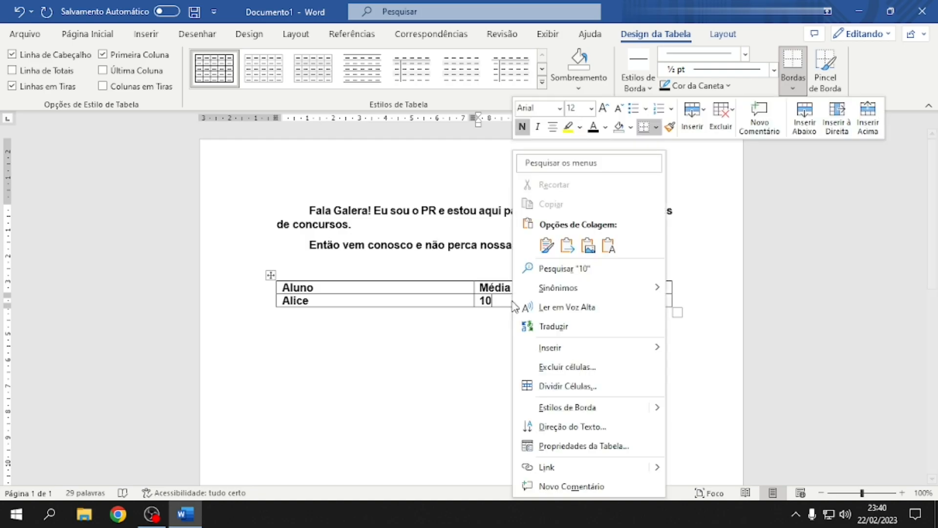
mouse_move(600, 355)
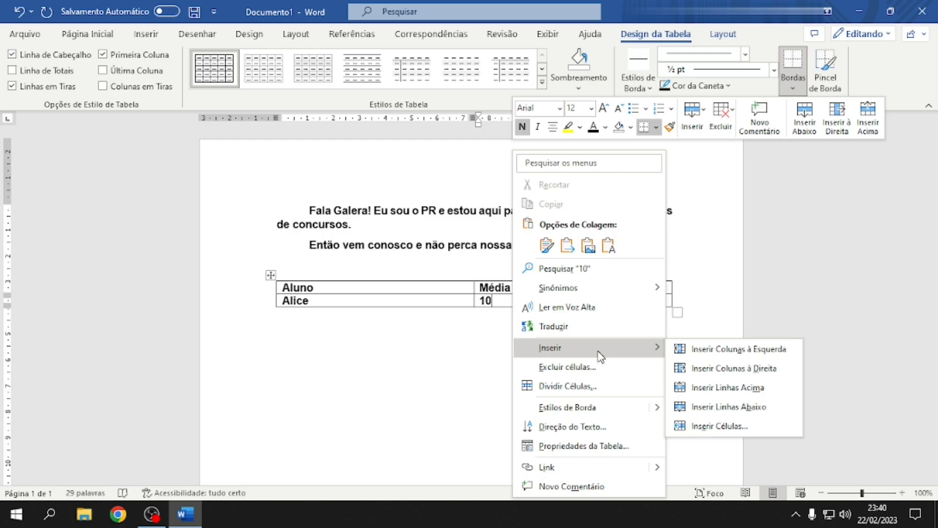
left_click(460, 309)
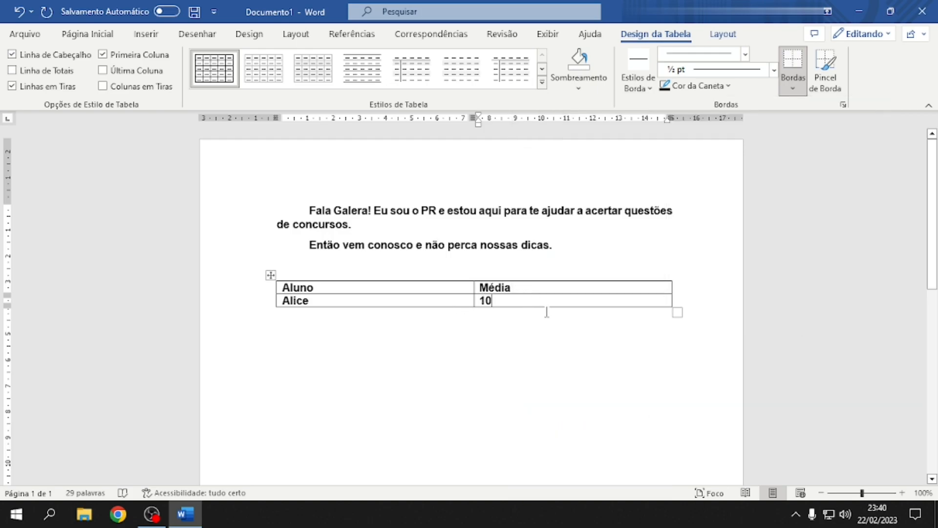
key("Tab")
type("João")
key("Tab")
type("8")
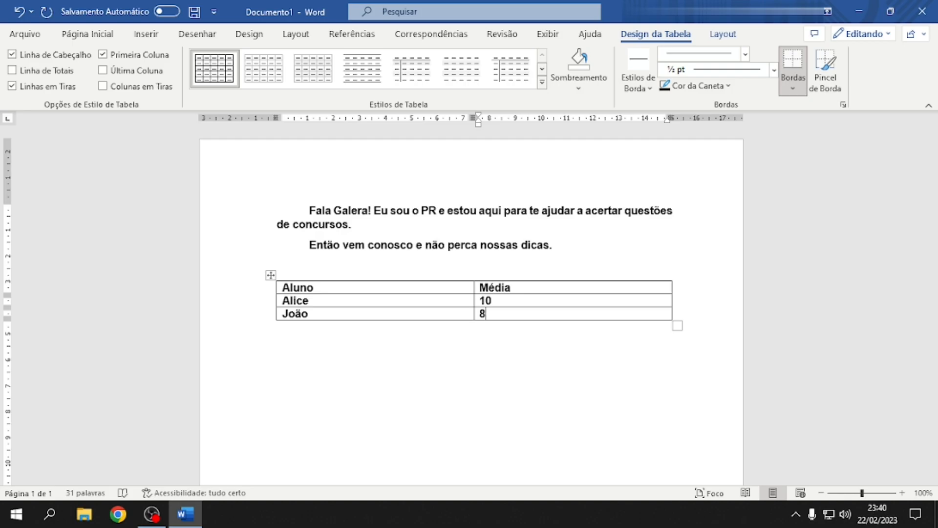
left_click(88, 34)
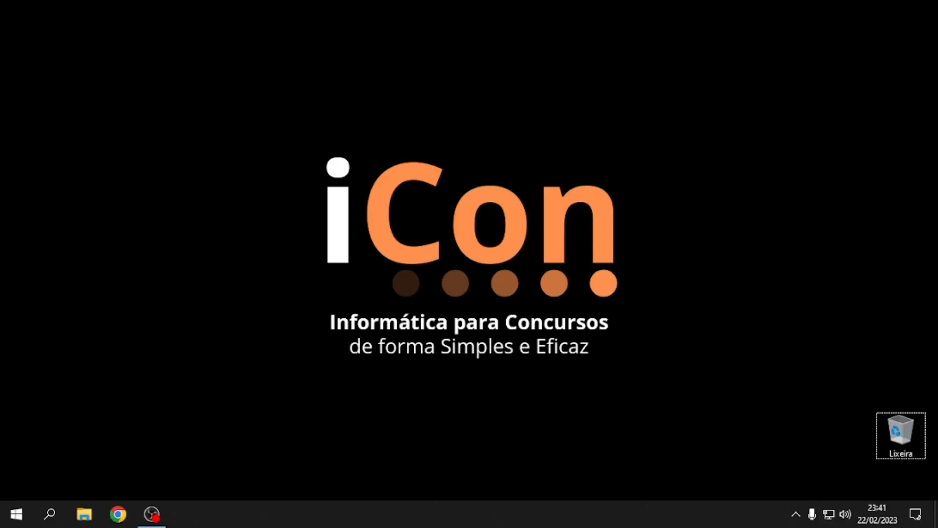
Search for 'excel', launch it, and create a Pasta de trabalho em branco
left_click(57, 513)
type("excel")
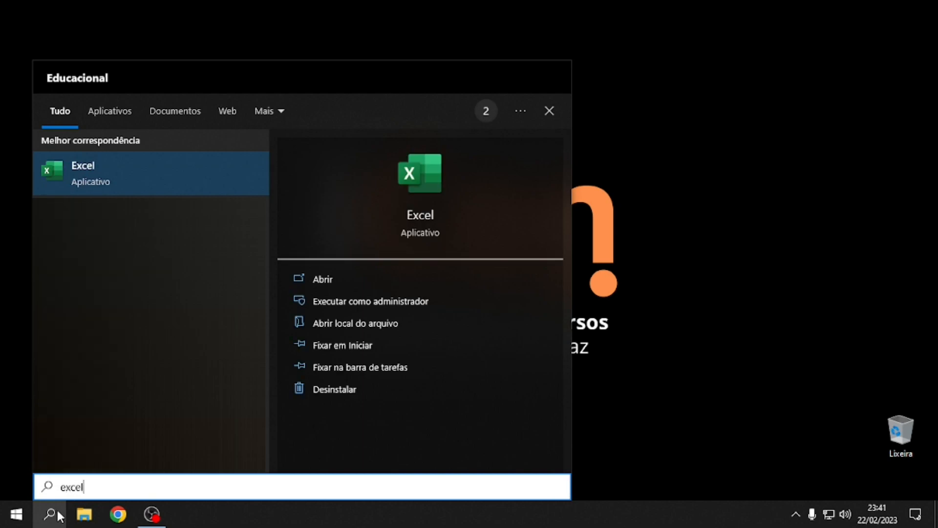
key("Return")
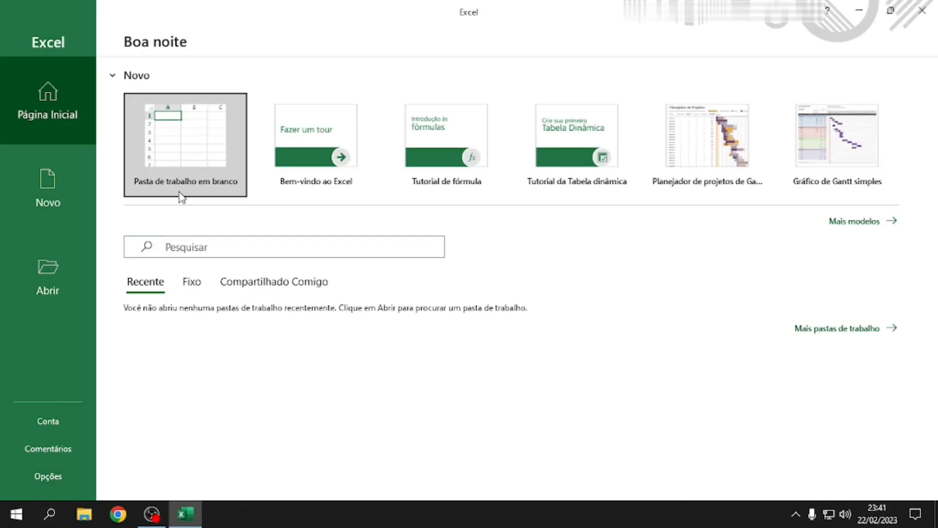
left_click(184, 195)
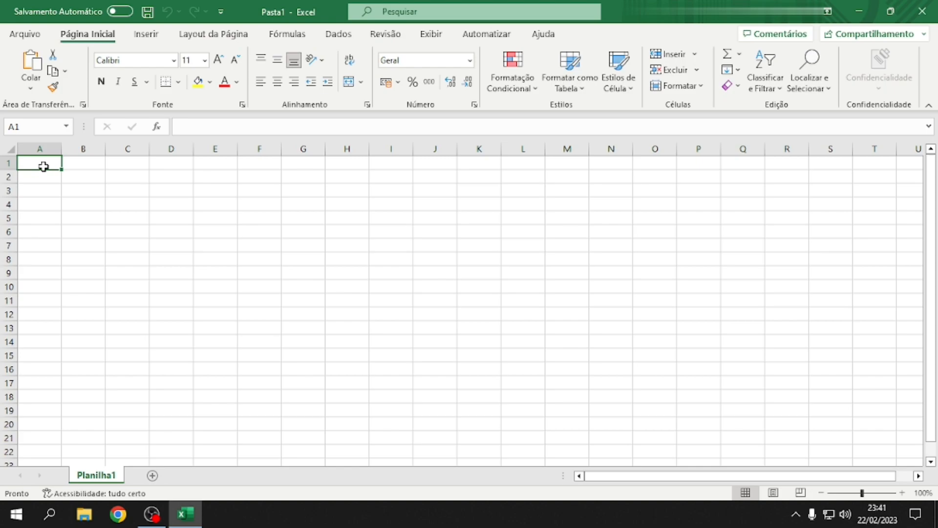
Enter headers Aluno, Nota 1–Nota 4 (via fill handle) and MÉDIA in A1:F1
left_click_drag(44, 166, 750, 160)
left_click_drag(38, 161, 43, 446)
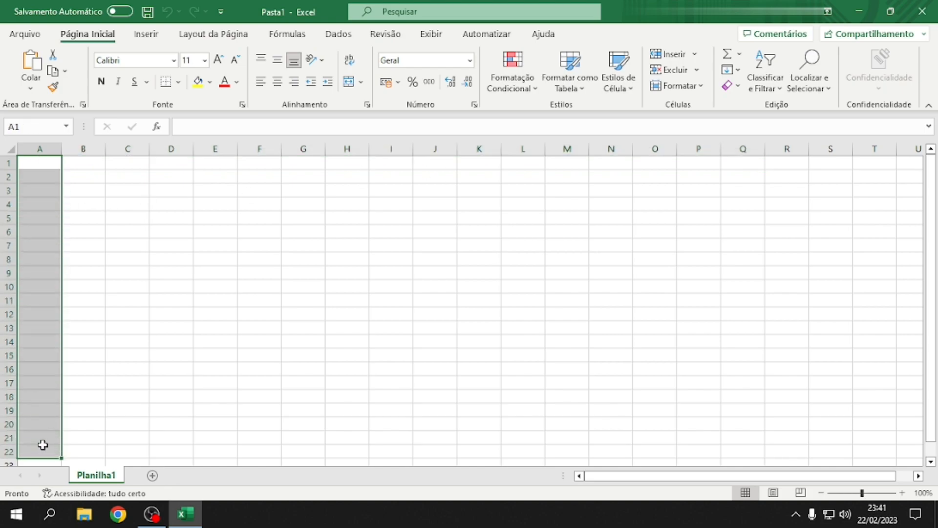
left_click(42, 163)
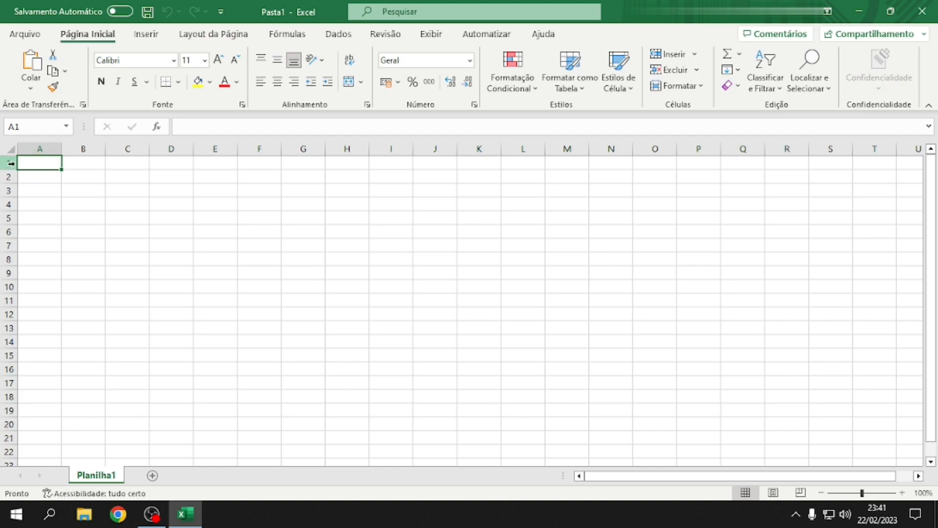
left_click(85, 163)
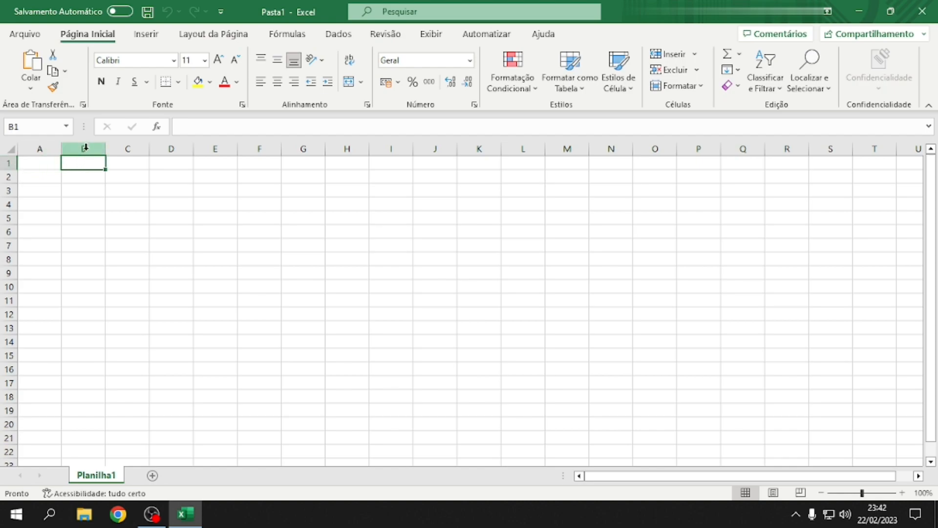
left_click(87, 177)
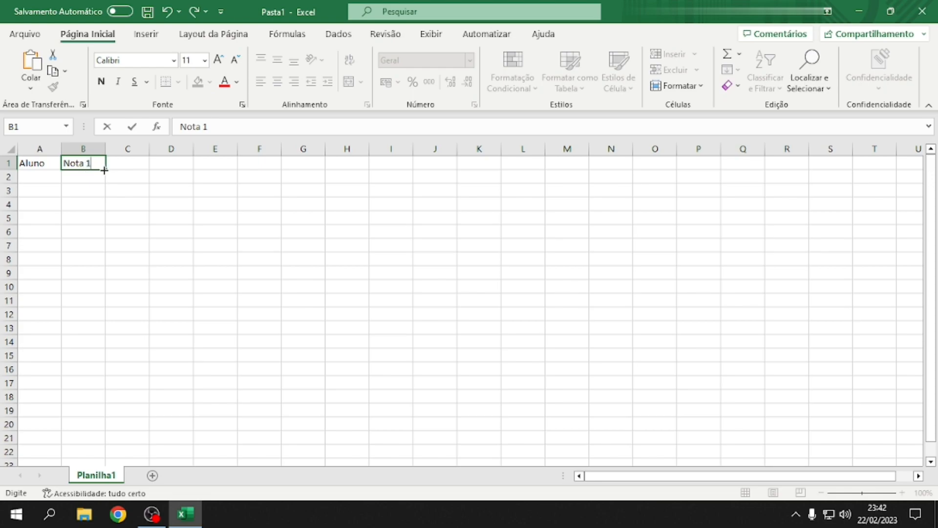
left_click_drag(104, 170, 218, 166)
left_click(133, 165)
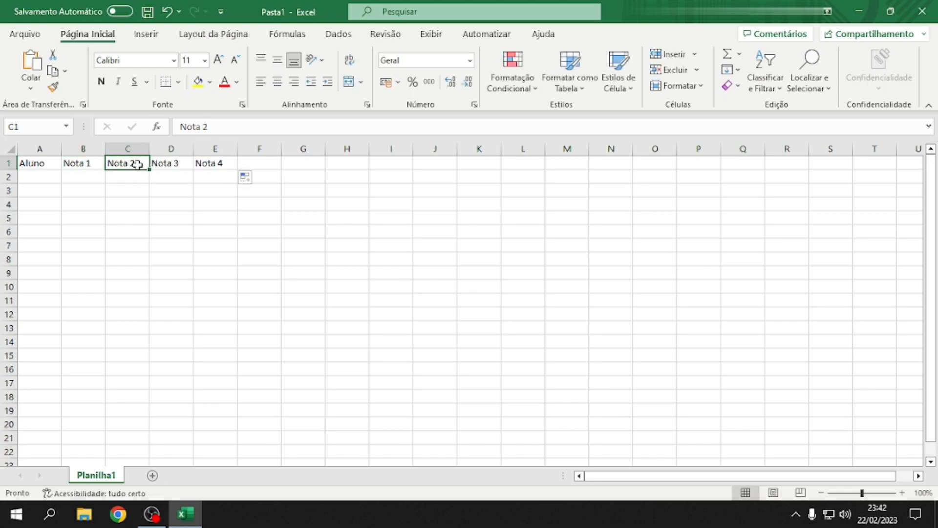
left_click(163, 165)
left_click(136, 166)
left_click(161, 164)
left_click(202, 165)
left_click(248, 165)
type("MÉDIA")
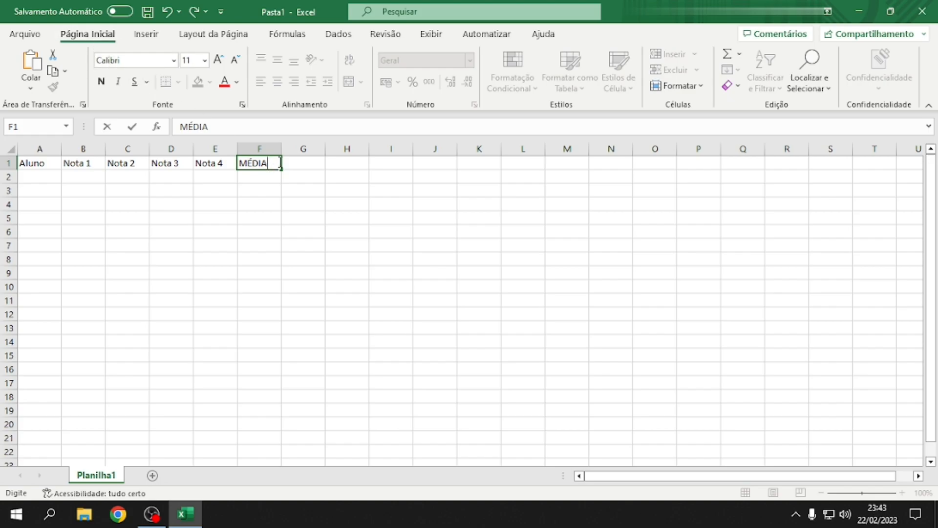
Style A1:F1 bold, blue, gray fill, size 12, with borders
left_click_drag(259, 163, 39, 163)
left_click(237, 82)
left_click(271, 183)
left_click(210, 83)
left_click(101, 82)
left_click(204, 60)
left_click(202, 141)
Enter the students' names and grades, starting with Alice's 10, 8, 9
double_click(51, 180)
type("Alice")
key("Right")
type("10")
key("Right")
type("8")
key("Right")
type("9")
key("Right")
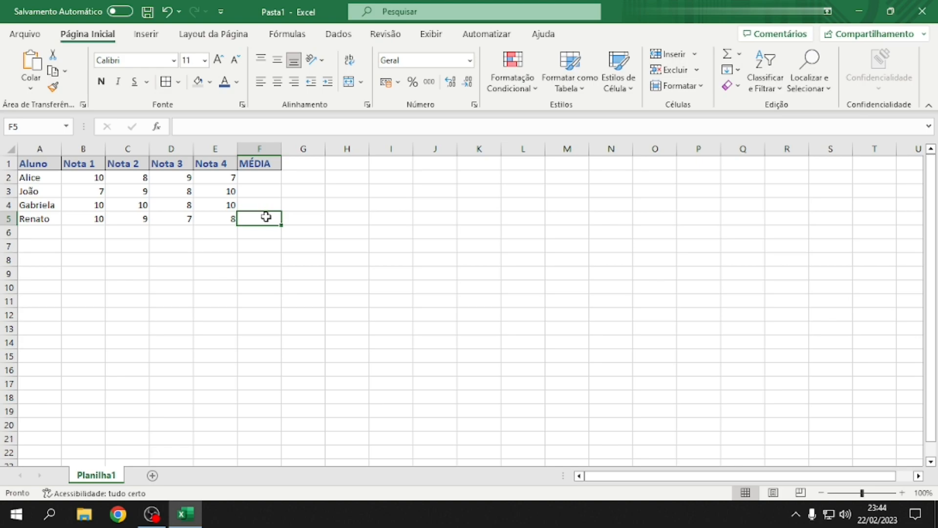
In F2, enter =MÉDIA(B2:E2) for Alice's grades, giving 8,5
left_click(256, 182)
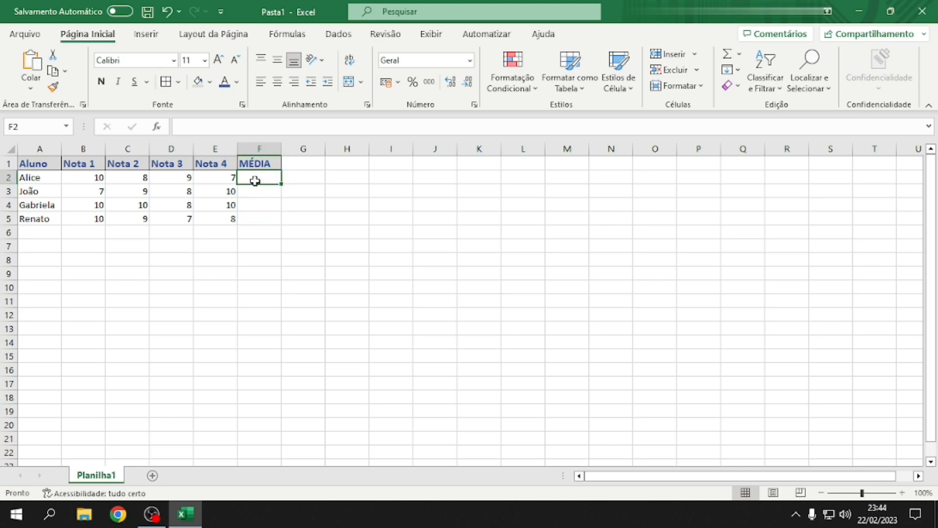
type("=")
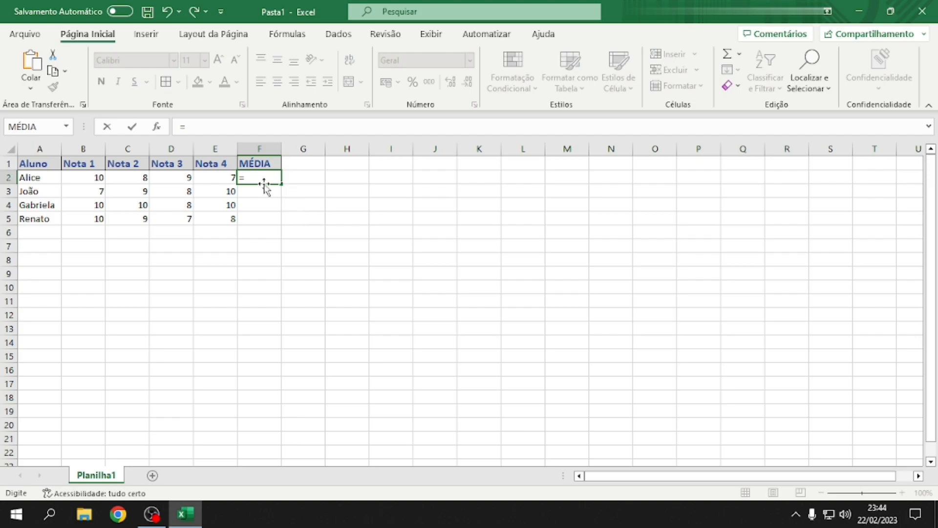
left_click(66, 126)
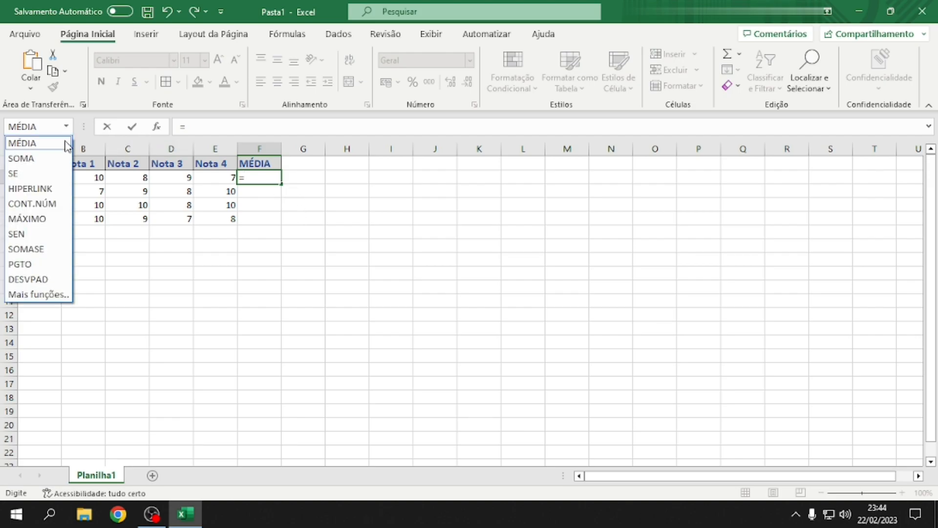
left_click(45, 143)
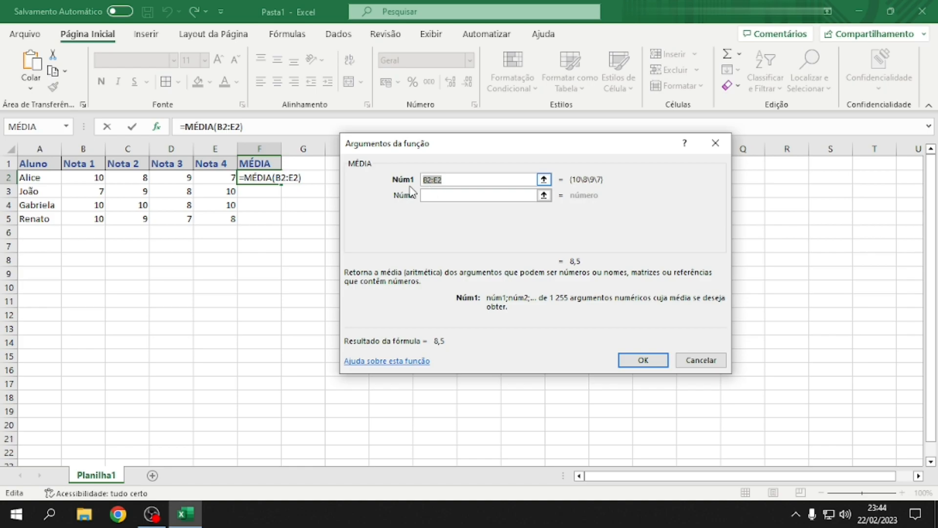
left_click_drag(96, 181, 212, 183)
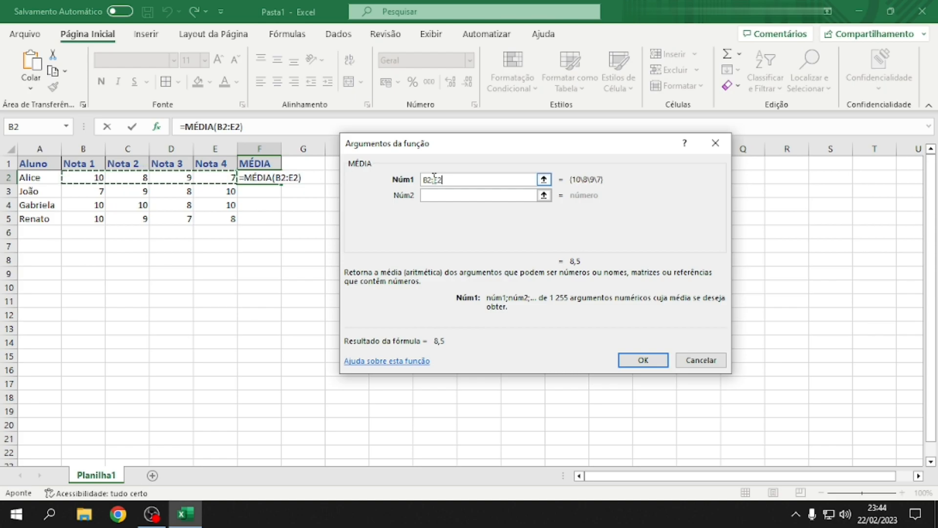
left_click(644, 360)
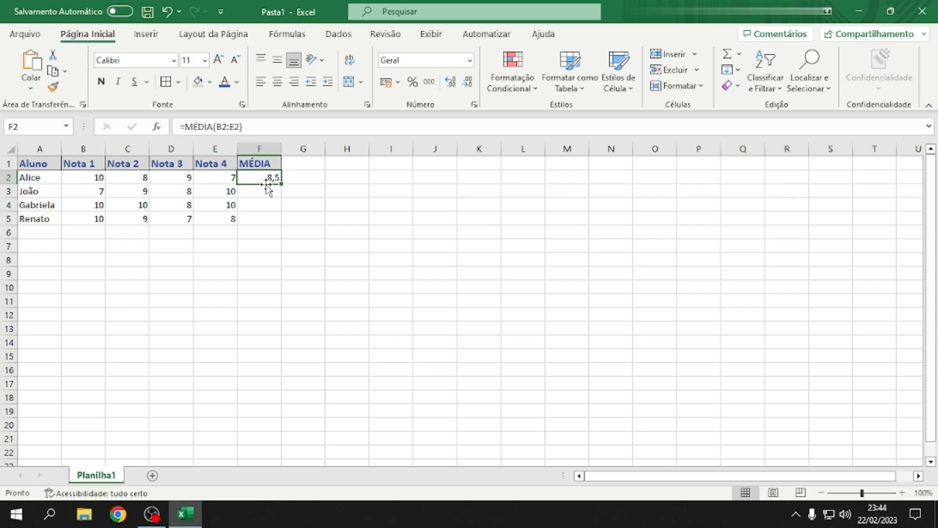
Copy F2's average formula down to F5, giving MÉDIA values 8,5, 8,5, 9,5 and 8,5
left_click(224, 127)
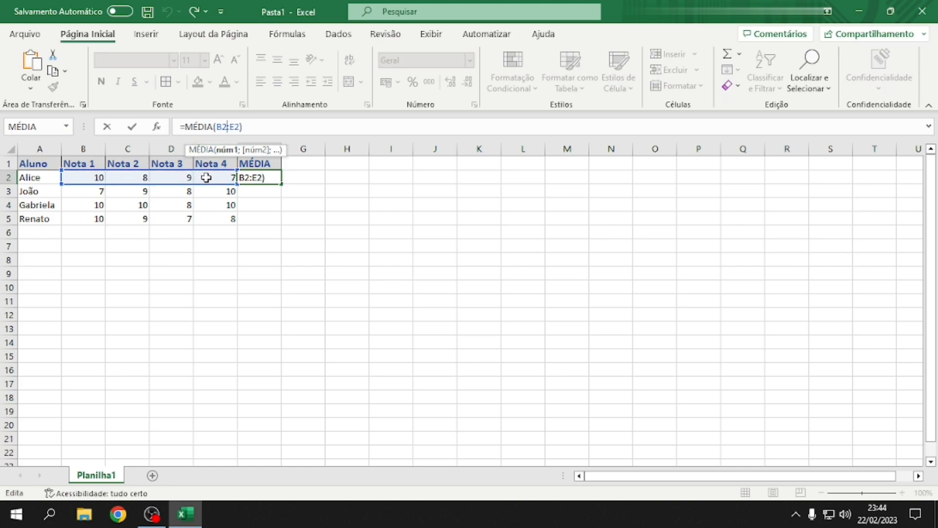
key("Return")
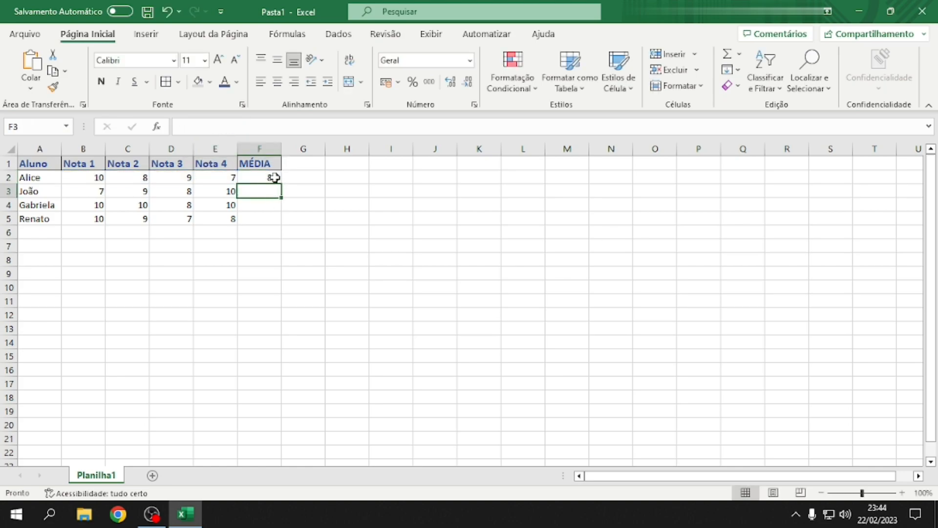
left_click(276, 178)
left_click_drag(281, 183, 274, 222)
left_click(251, 218)
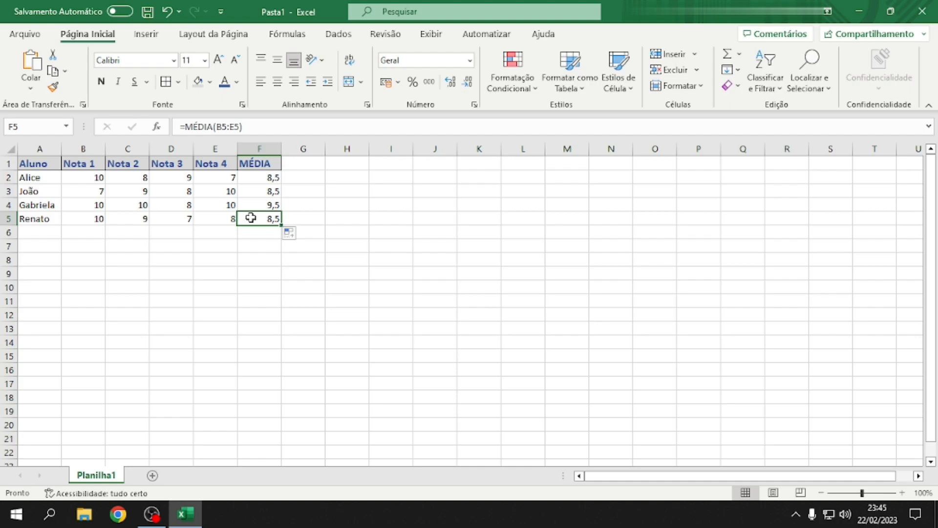
Verify the average formulas in F2 through F5, then search Windows for 'power'
left_click(250, 175)
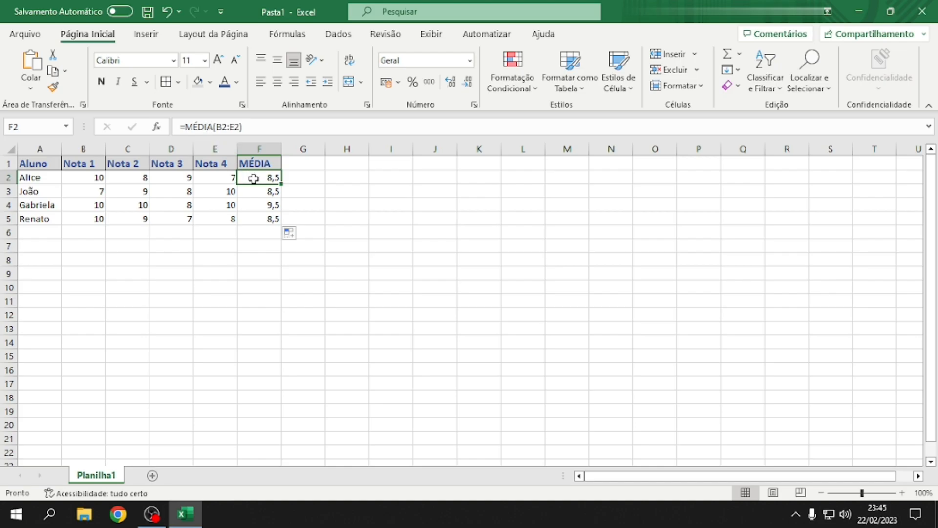
left_click(255, 192)
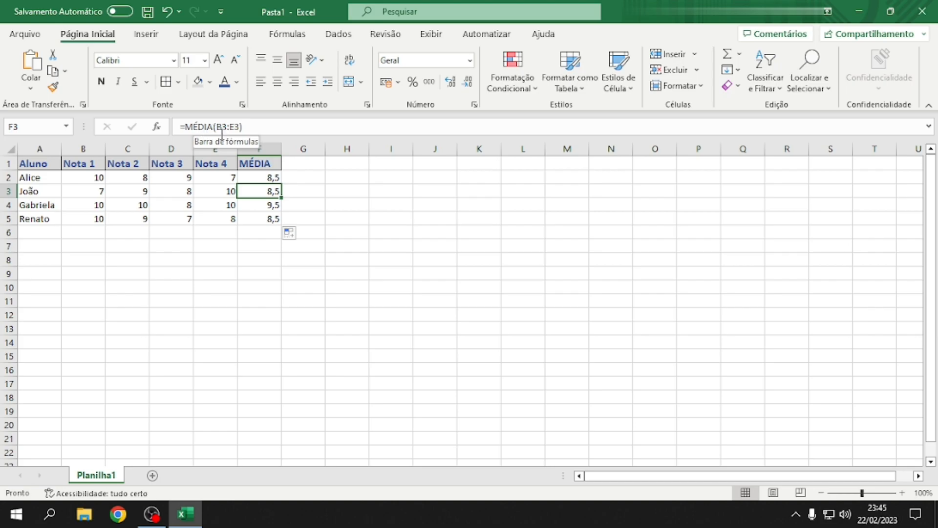
left_click(255, 203)
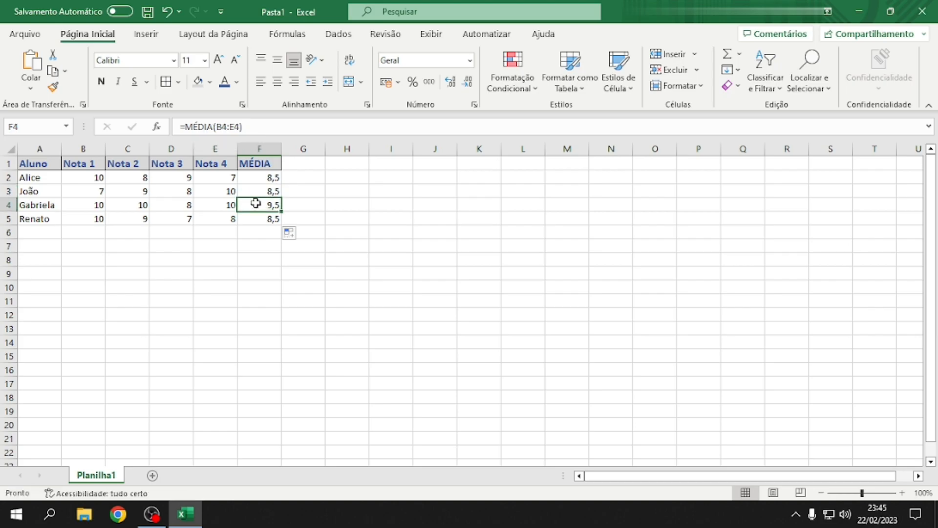
left_click(255, 215)
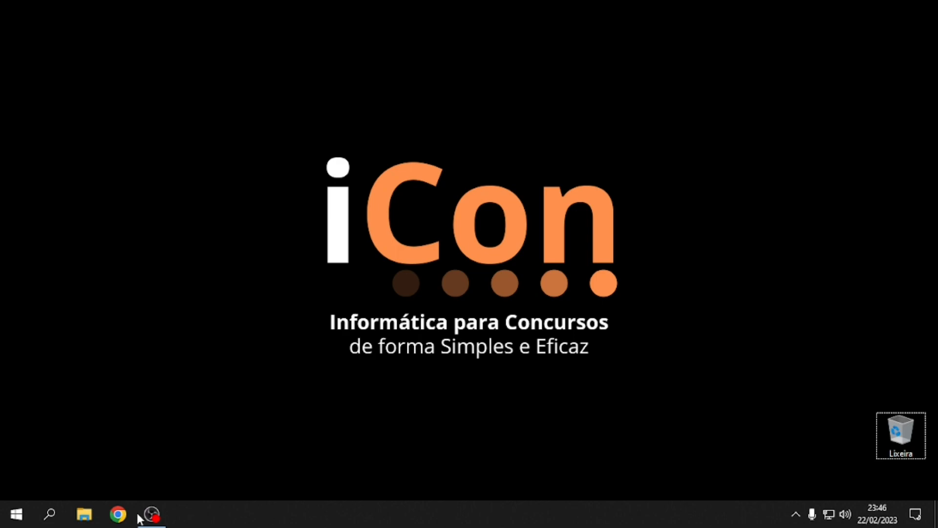
left_click(50, 513)
type("po")
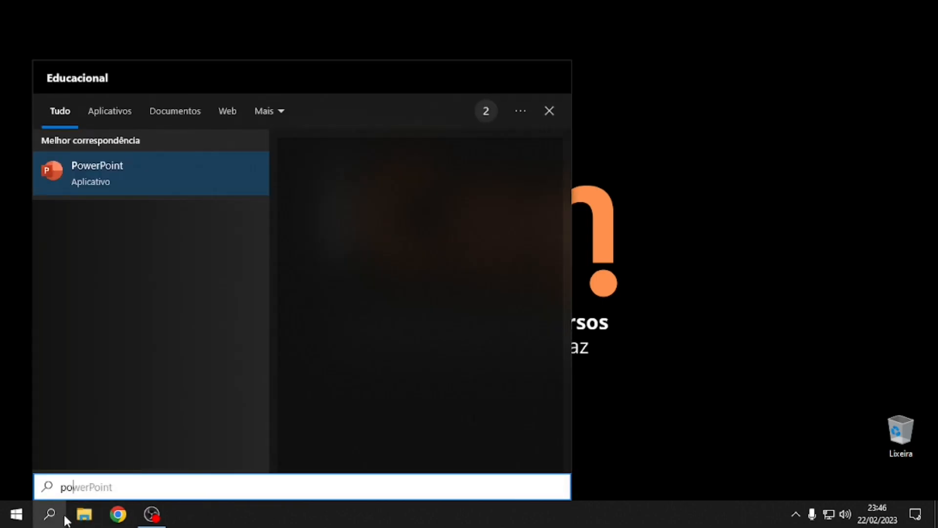